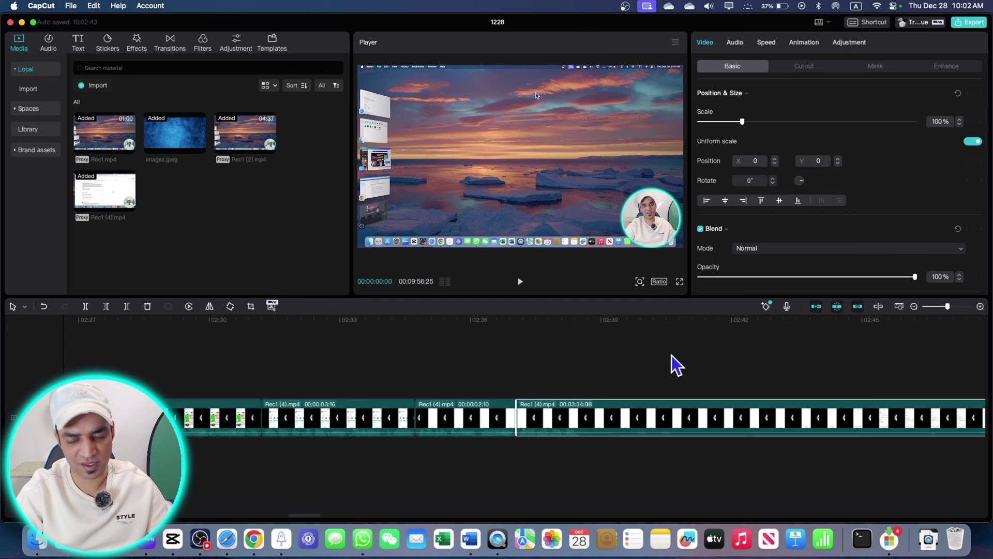
scroll(675, 365, "right", 3)
scroll(651, 378, "right", 3)
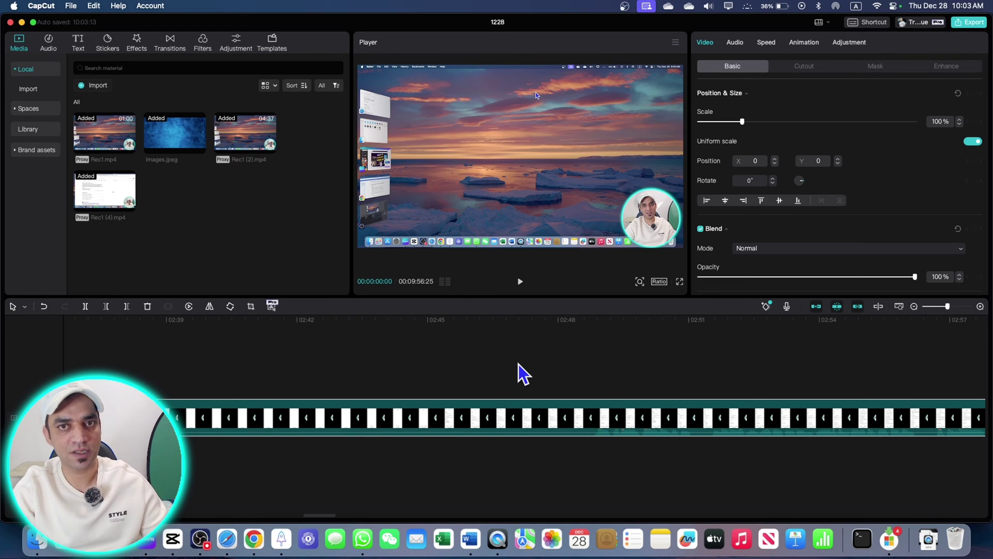
- Move the playhead to about 02:43 and select the Rec1 (4) screen-recording clip
left_click(358, 451)
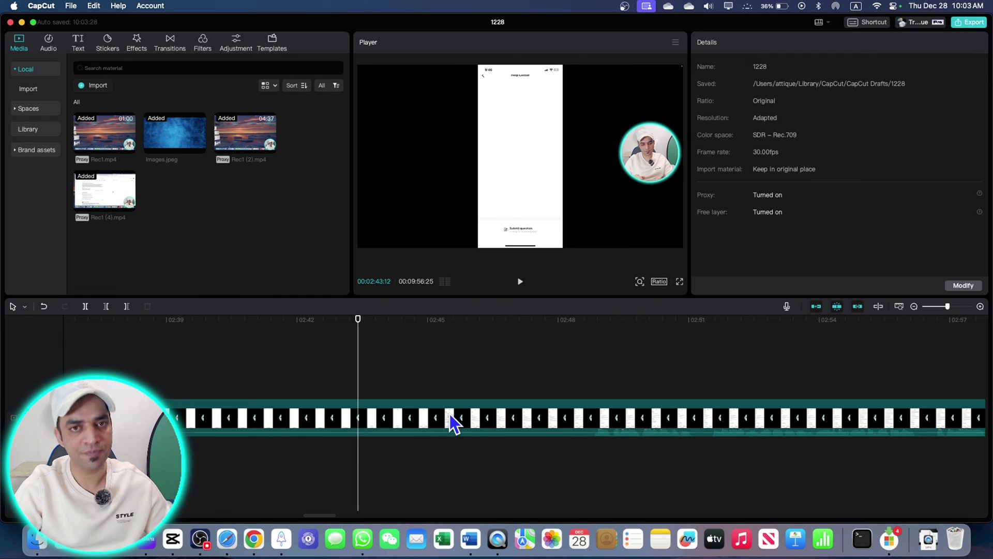
left_click(350, 416)
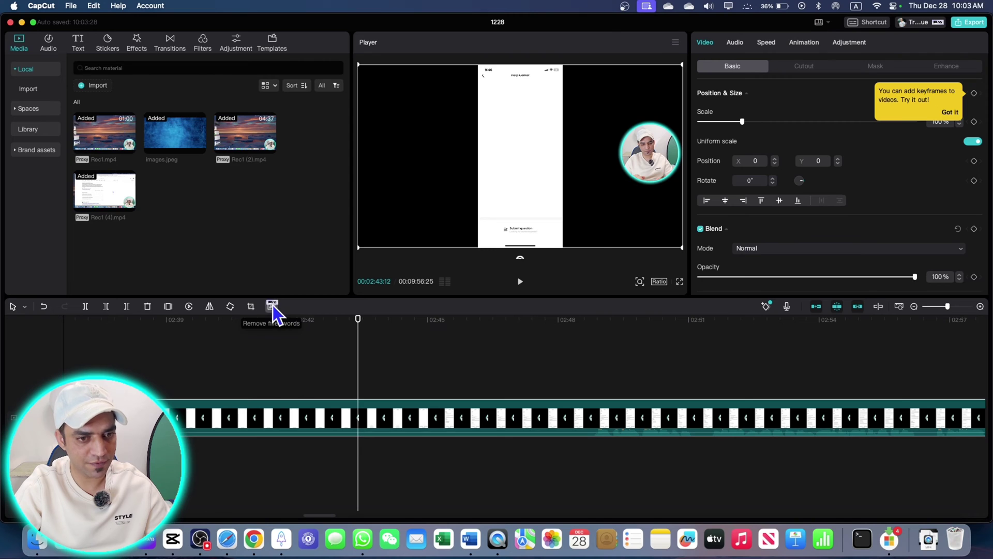
- Open Remove filler words and look through its Pauses, Repeats and Filler words tabs
left_click(272, 305)
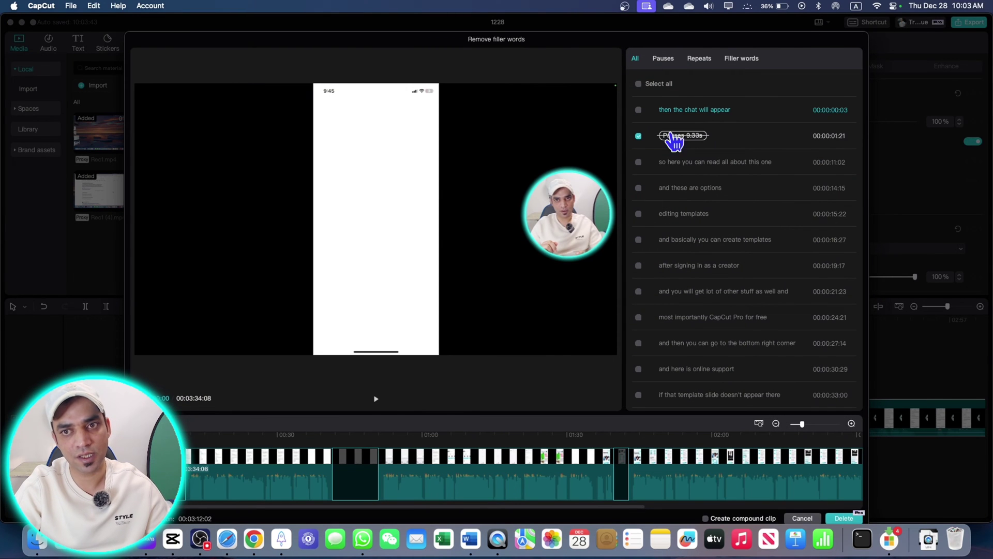
left_click(664, 58)
left_click(699, 59)
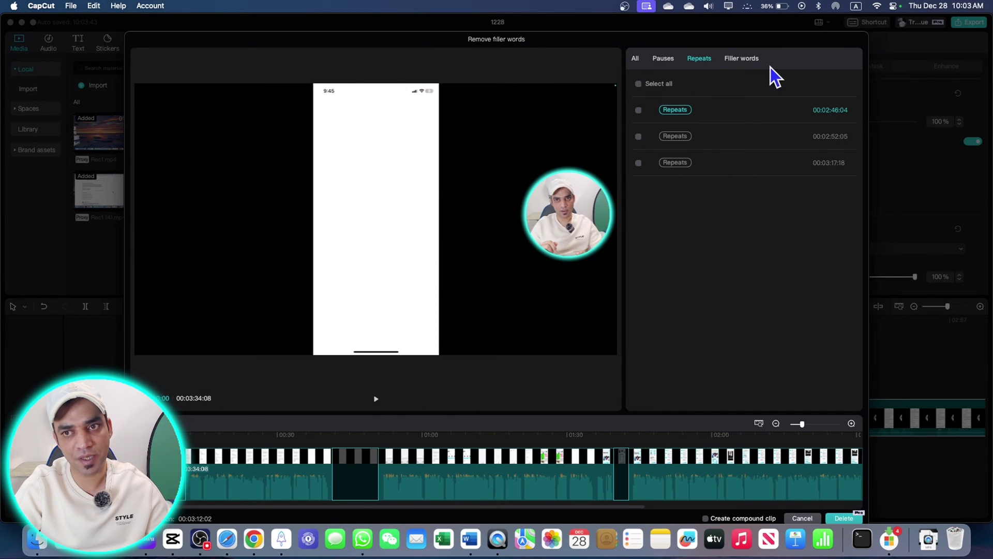
left_click(747, 63)
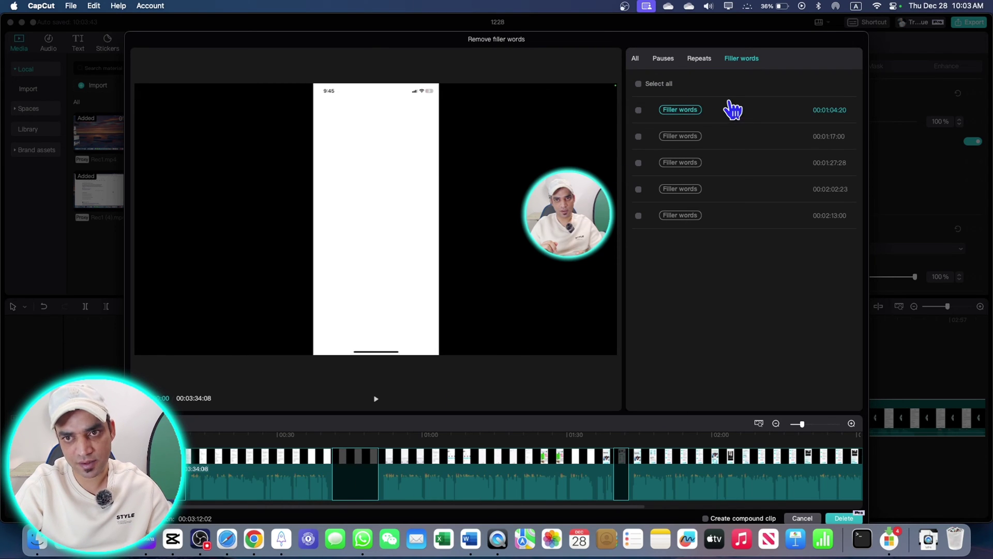
left_click(636, 58)
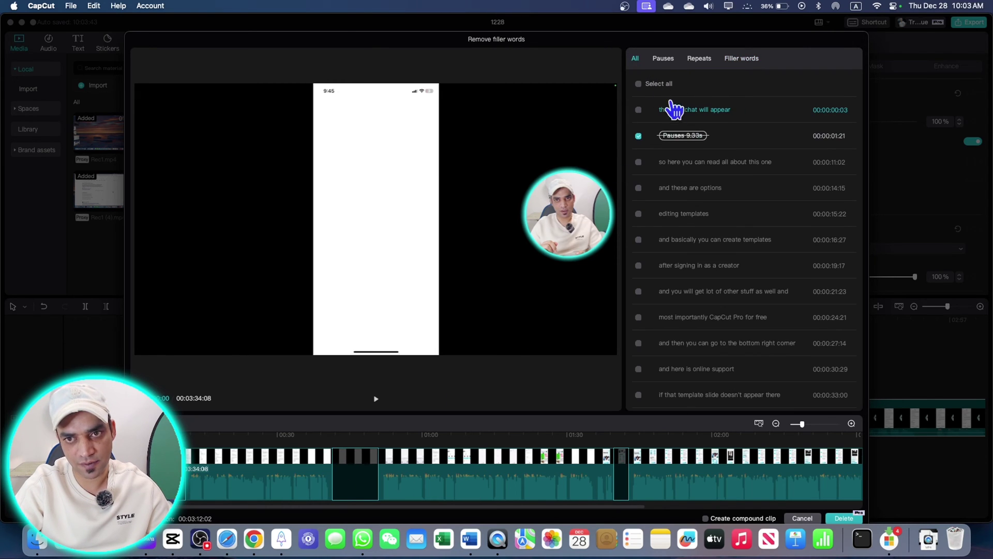
- Mark all three detected pauses, including the 9.33-second one, and delete them
left_click(639, 136)
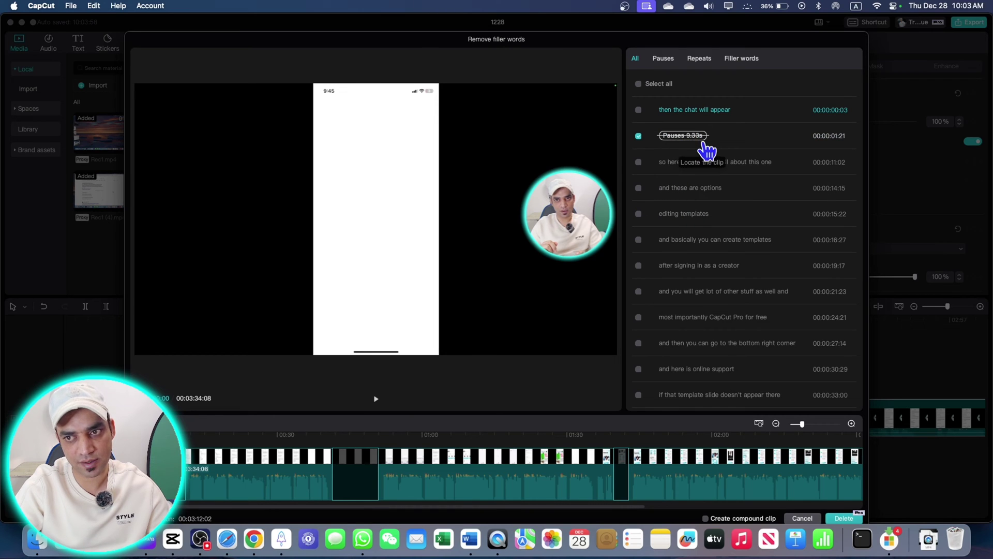
left_click(706, 162)
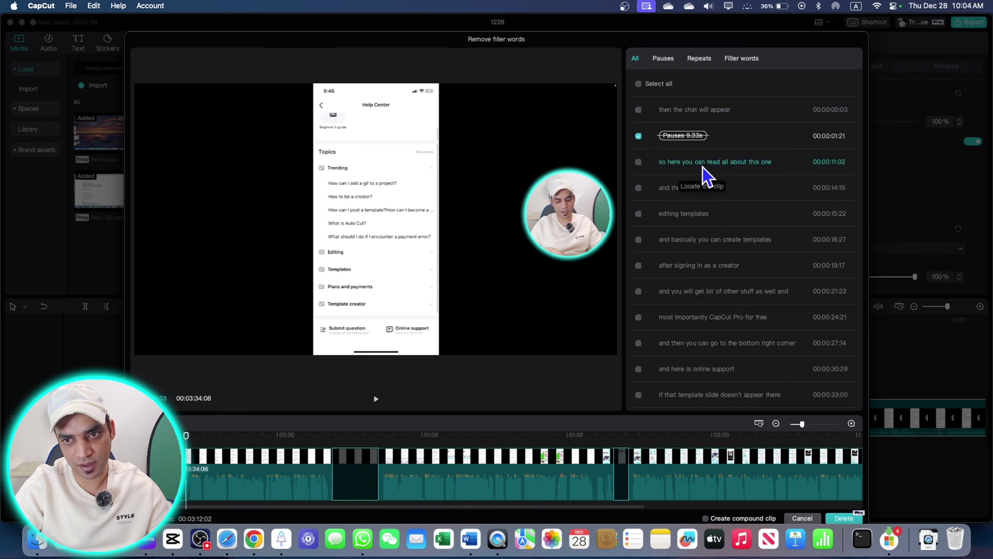
scroll(707, 175, "down", 2)
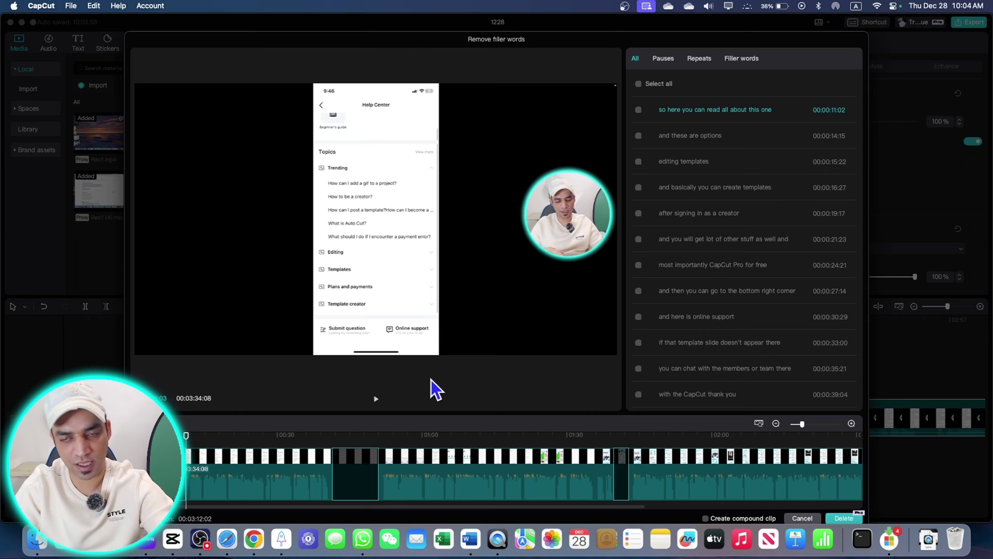
left_click(715, 187)
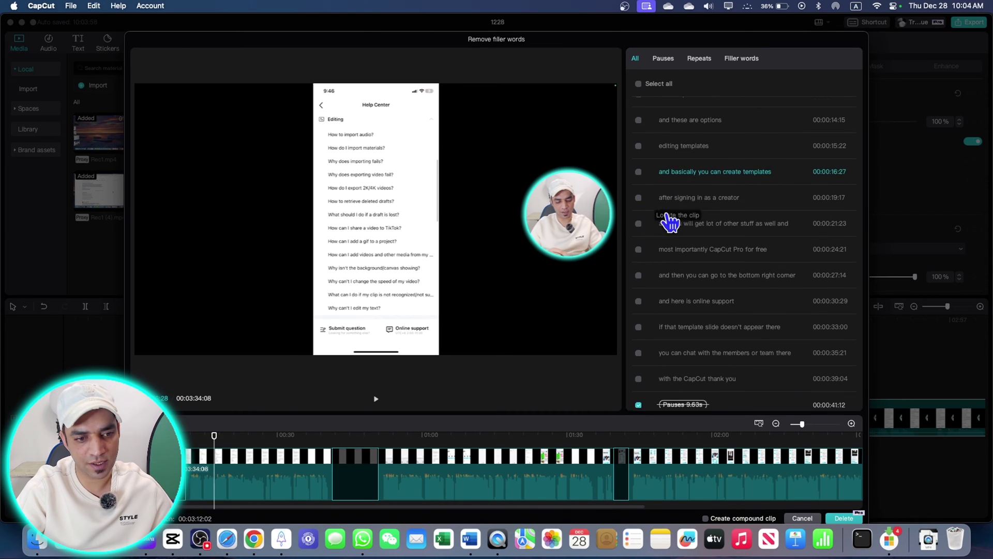
left_click(663, 58)
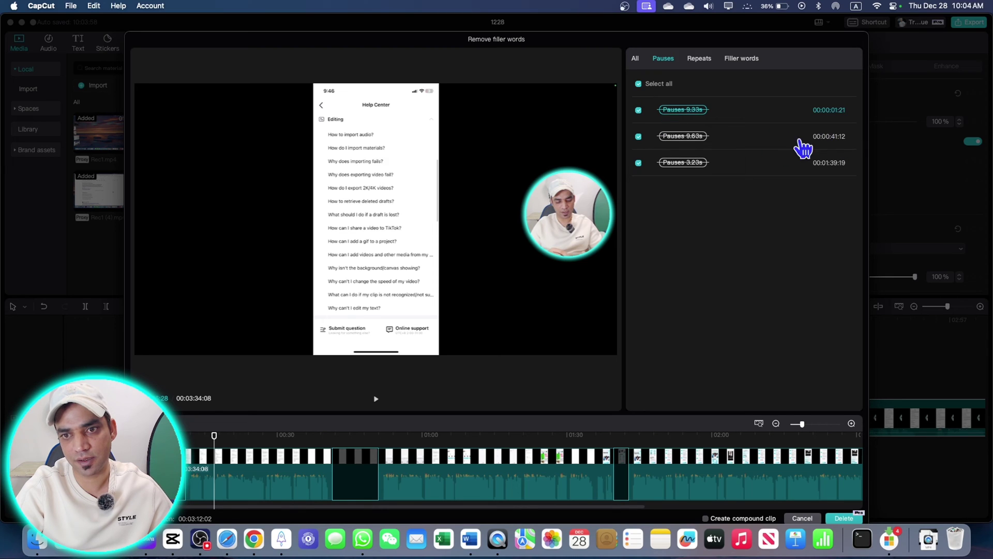
left_click_drag(570, 41, 570, 35)
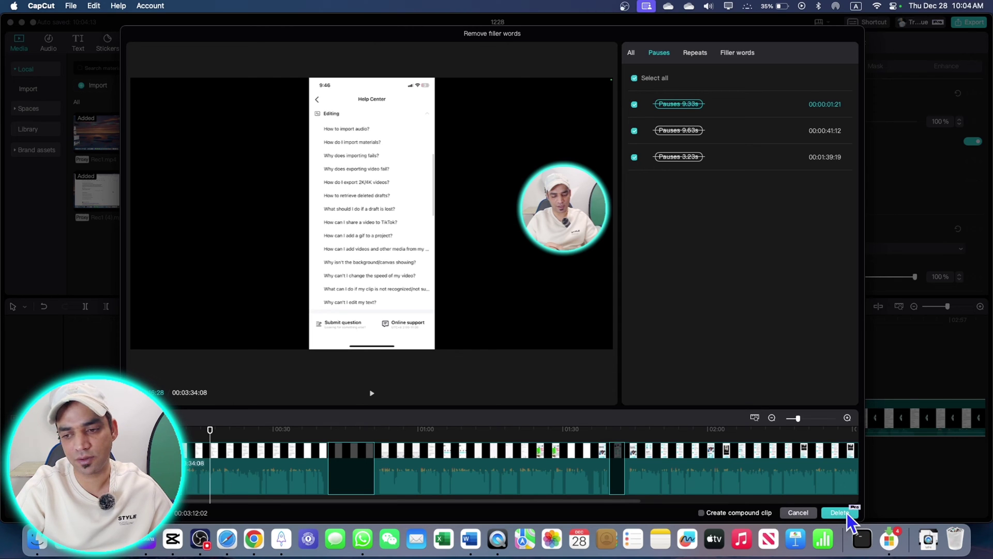
left_click(840, 512)
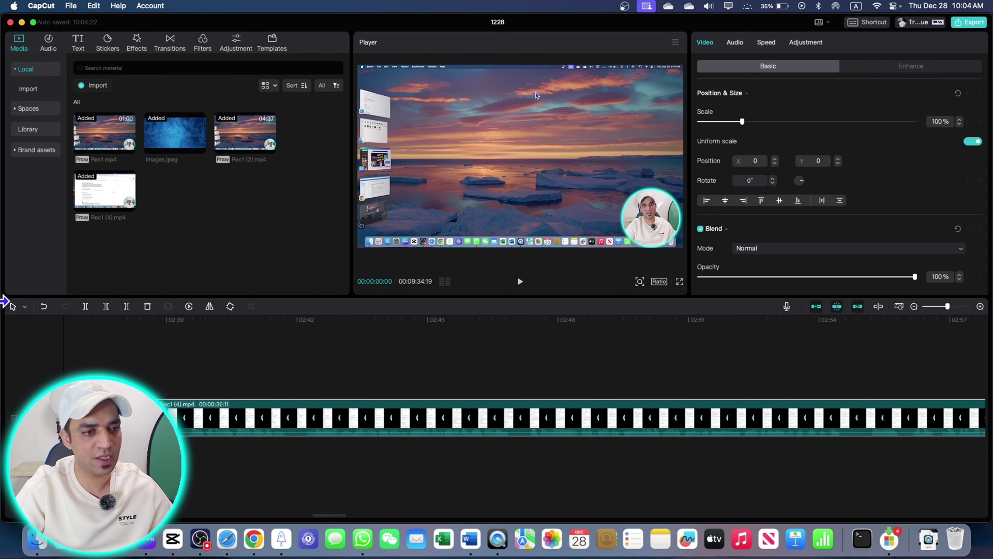
- Split the clip at 02:41 and 02:42:04, delete the sliver, and select the 27-second part
left_click(284, 384)
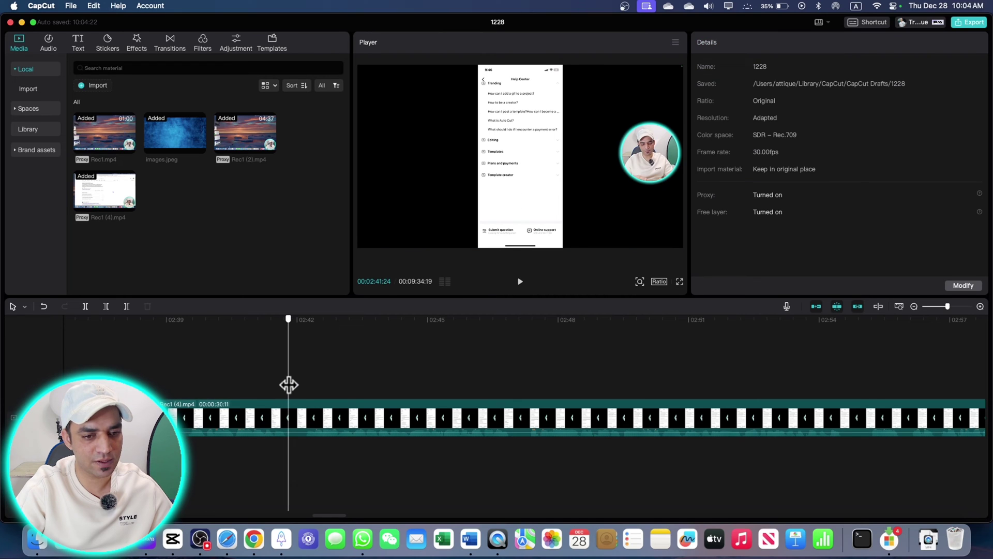
left_click(86, 306)
left_click_drag(286, 349, 302, 350)
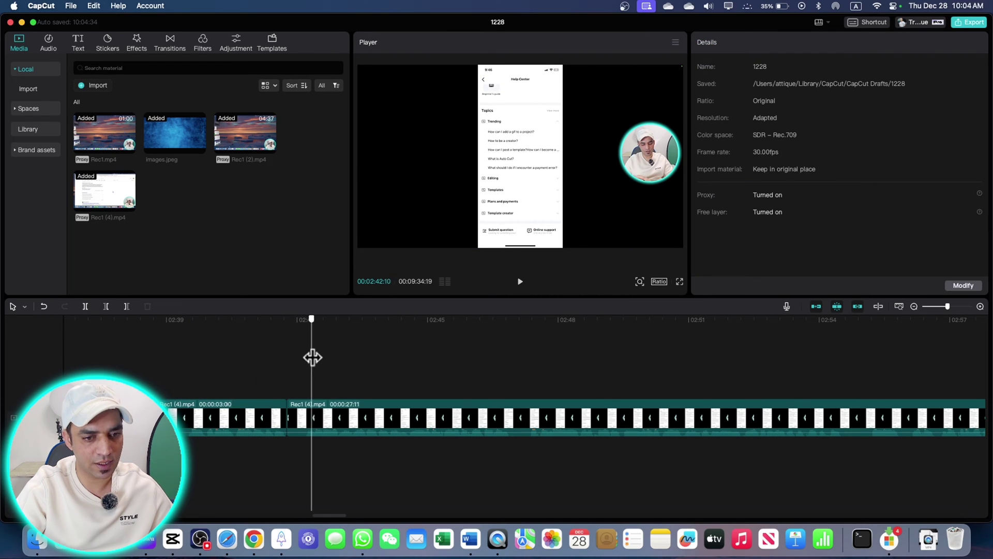
left_click(86, 305)
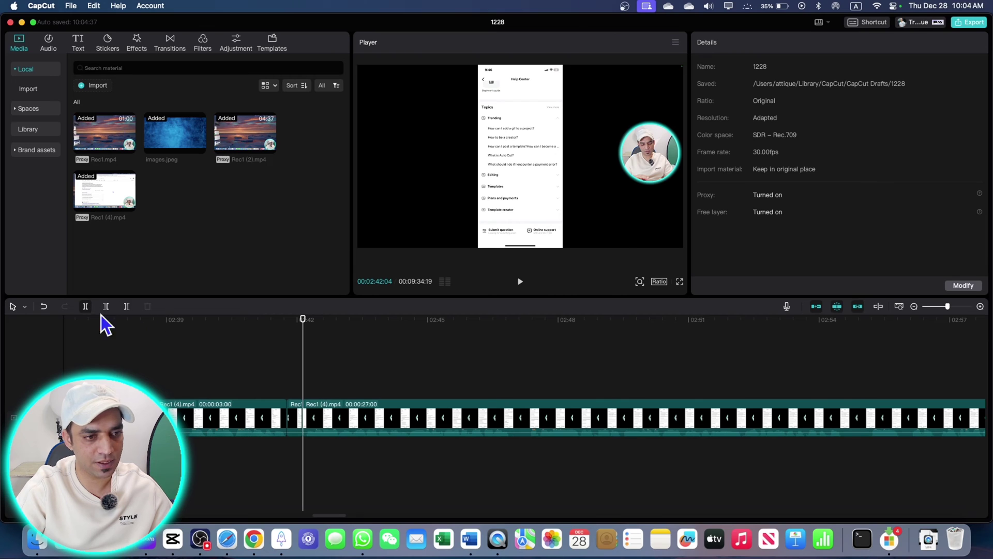
left_click(295, 411)
key("Delete")
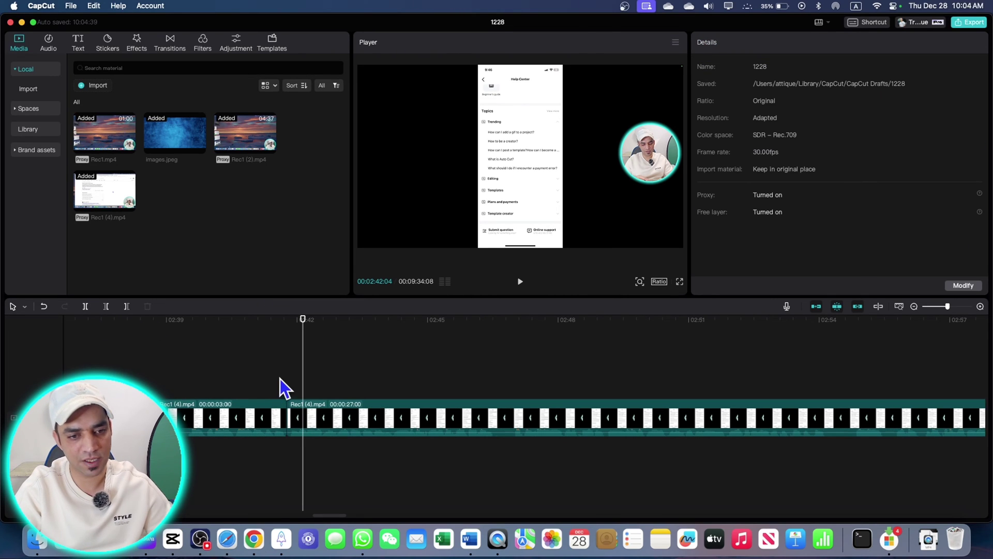
left_click(350, 415)
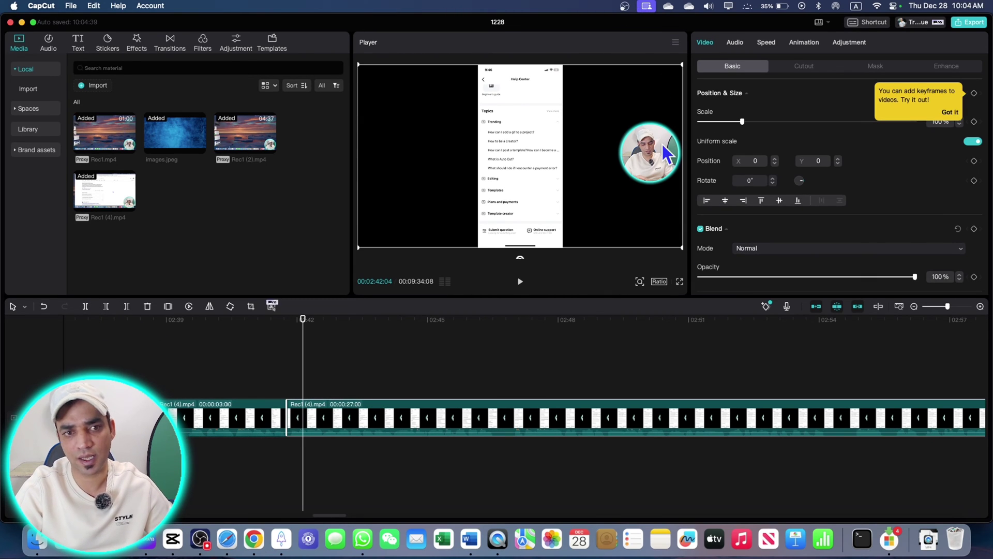
- Run Remove filler words on the 27-second part and tick its 'editing templates' line
left_click(273, 308)
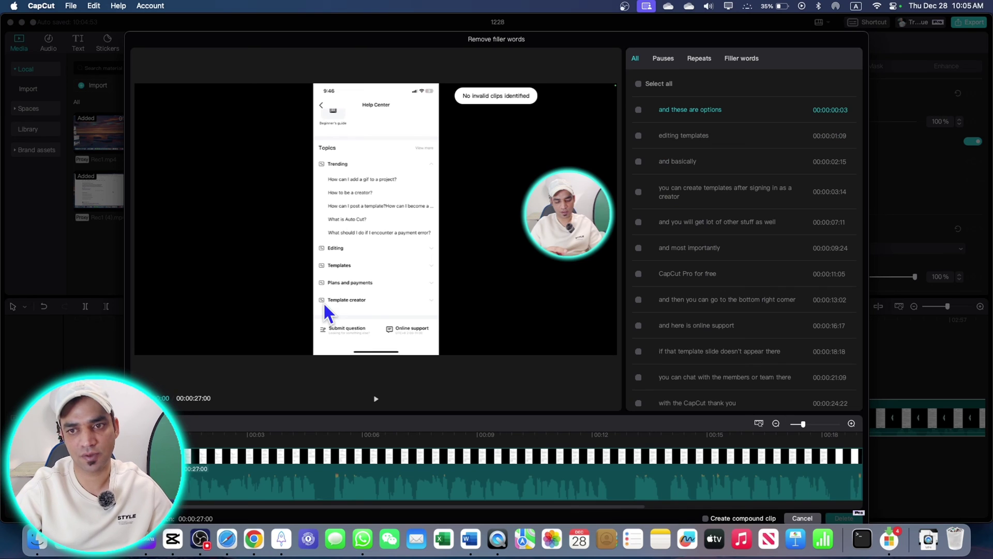
scroll(717, 223, "down", 1)
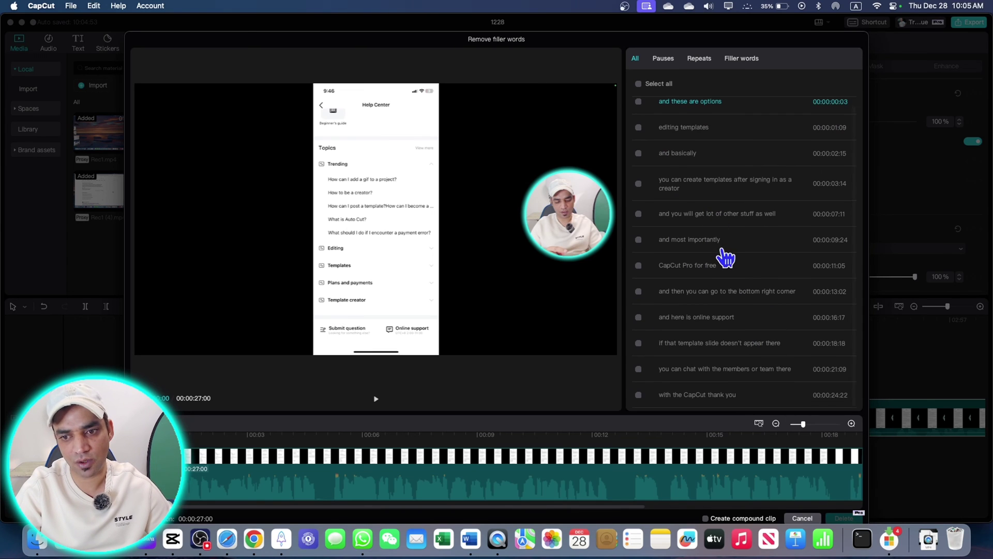
scroll(722, 249, "up", 1)
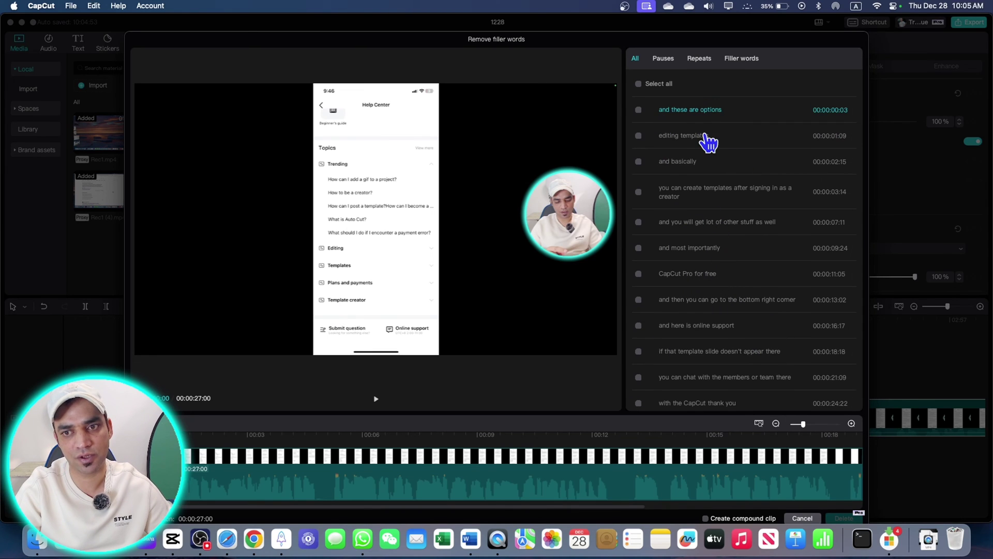
scroll(702, 146, "down", 1)
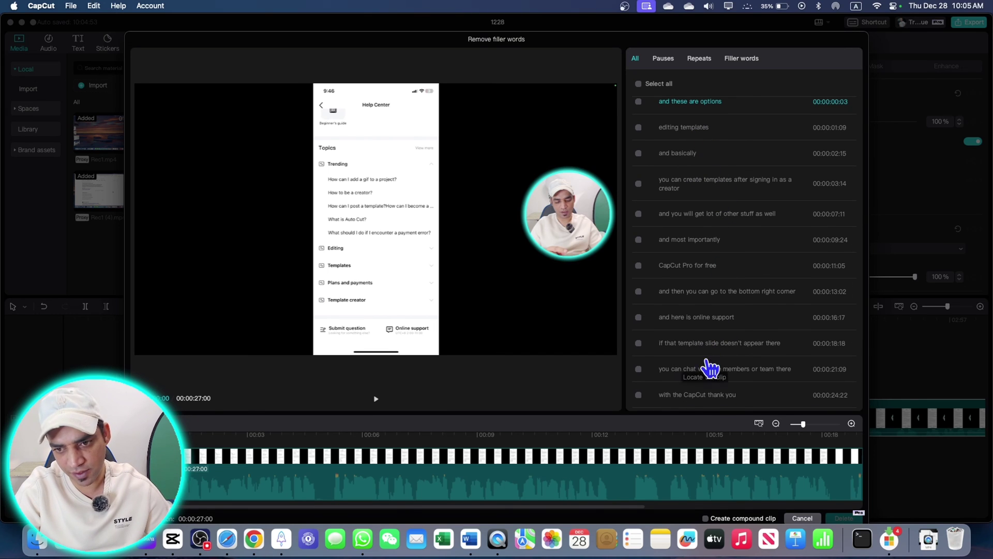
scroll(683, 190, "up", 1)
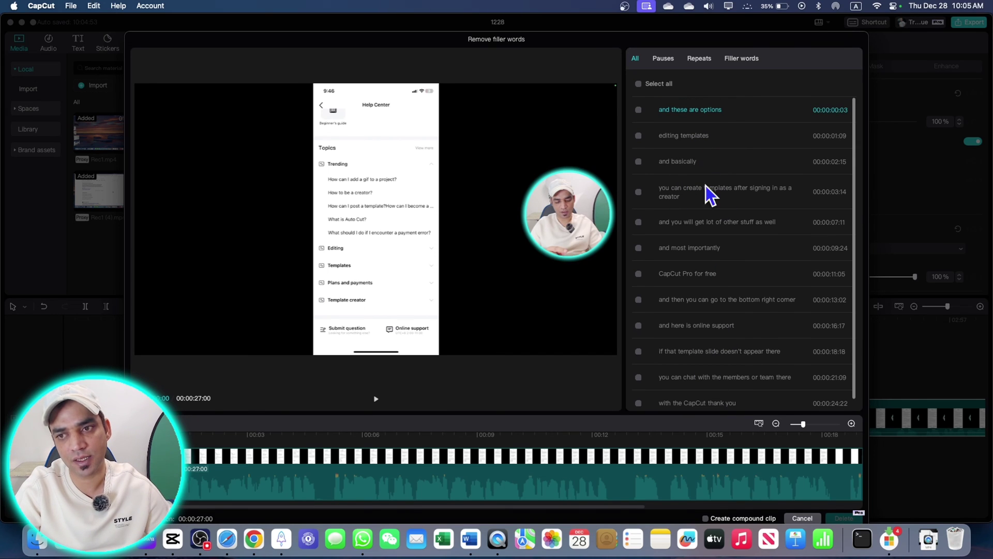
left_click(713, 139)
left_click(639, 128)
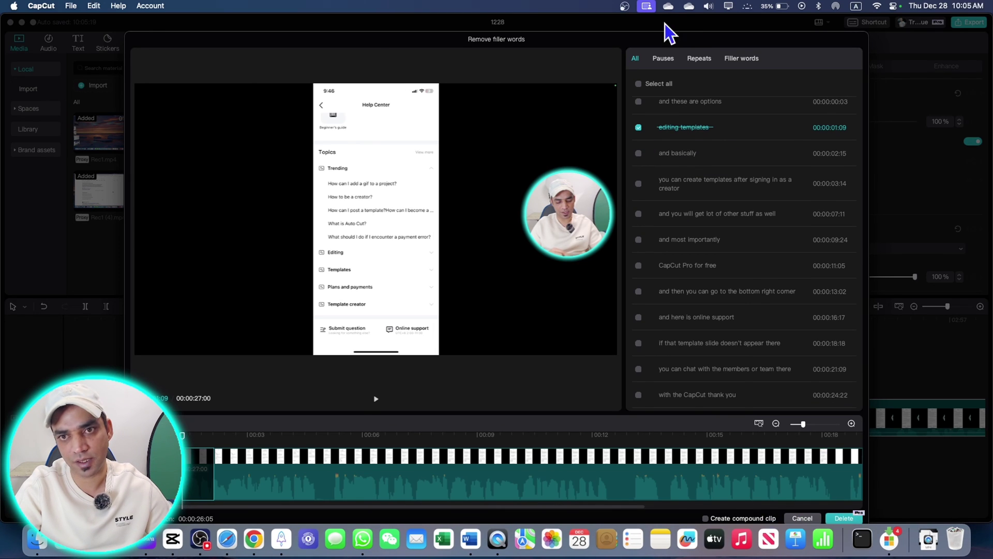
left_click_drag(630, 41, 619, 22)
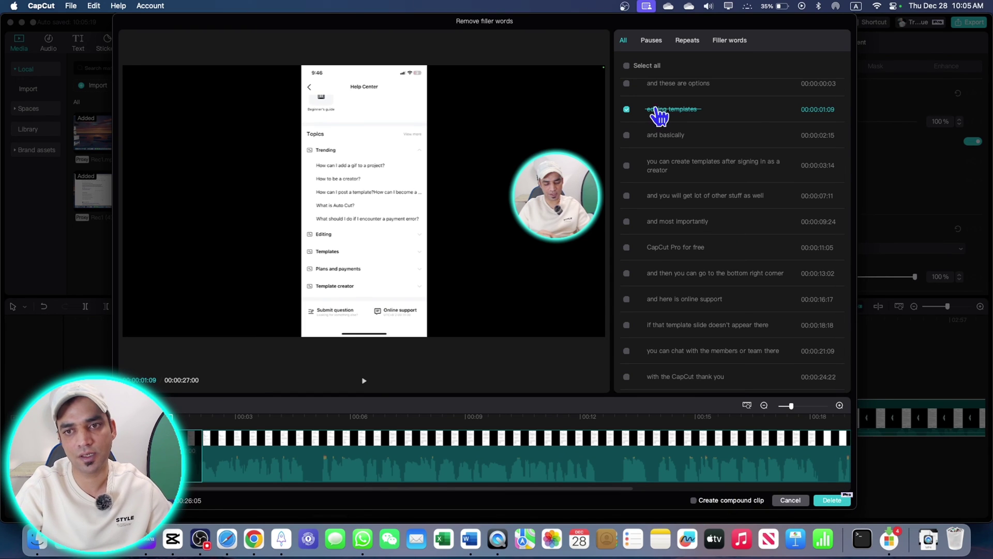
- Untick 'editing templates' and confirm the Pauses and Filler words tabs find nothing
left_click(627, 110)
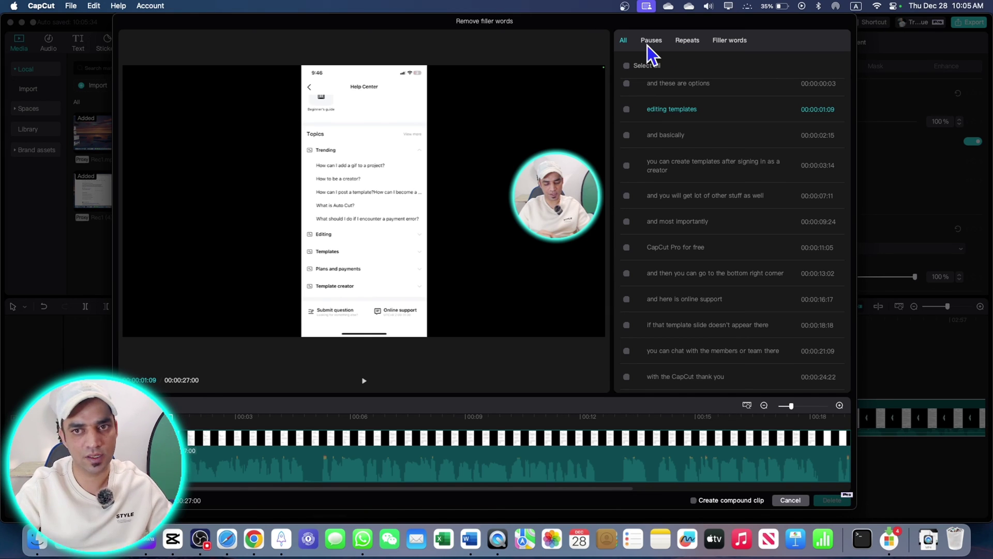
left_click(651, 41)
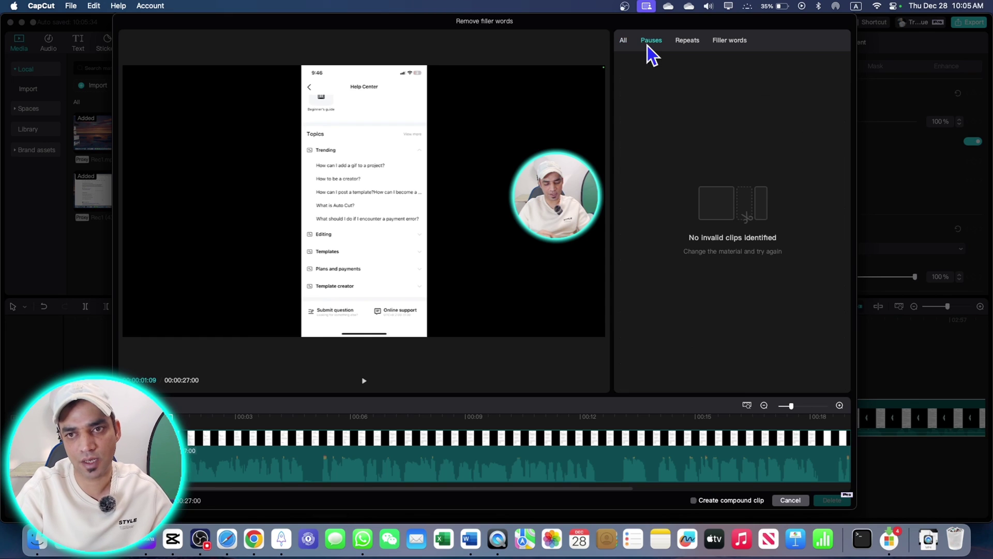
left_click(687, 41)
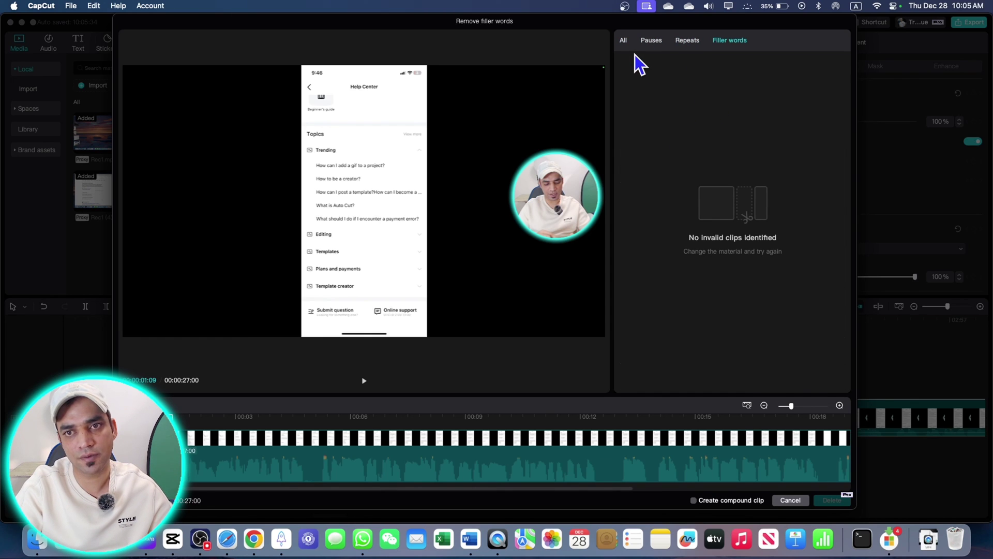
left_click(624, 41)
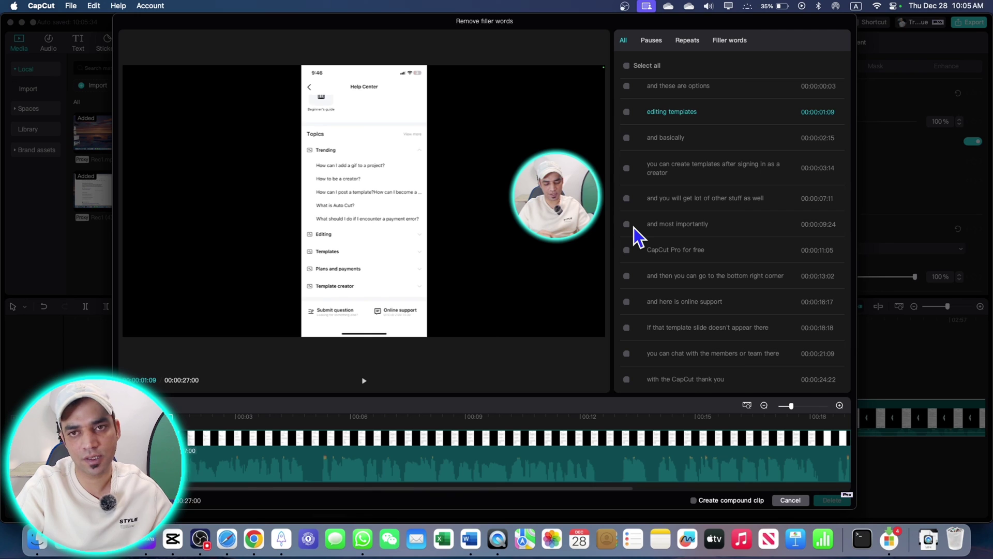